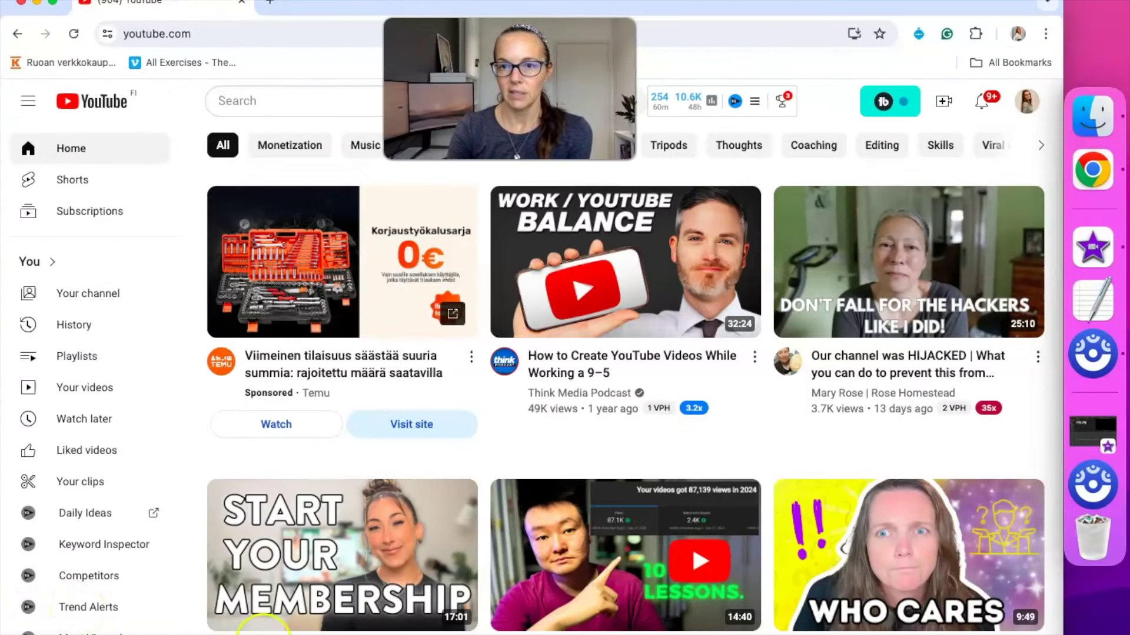
Open the channel's Content page in YouTube Studio from the account menu.
left_click(1027, 103)
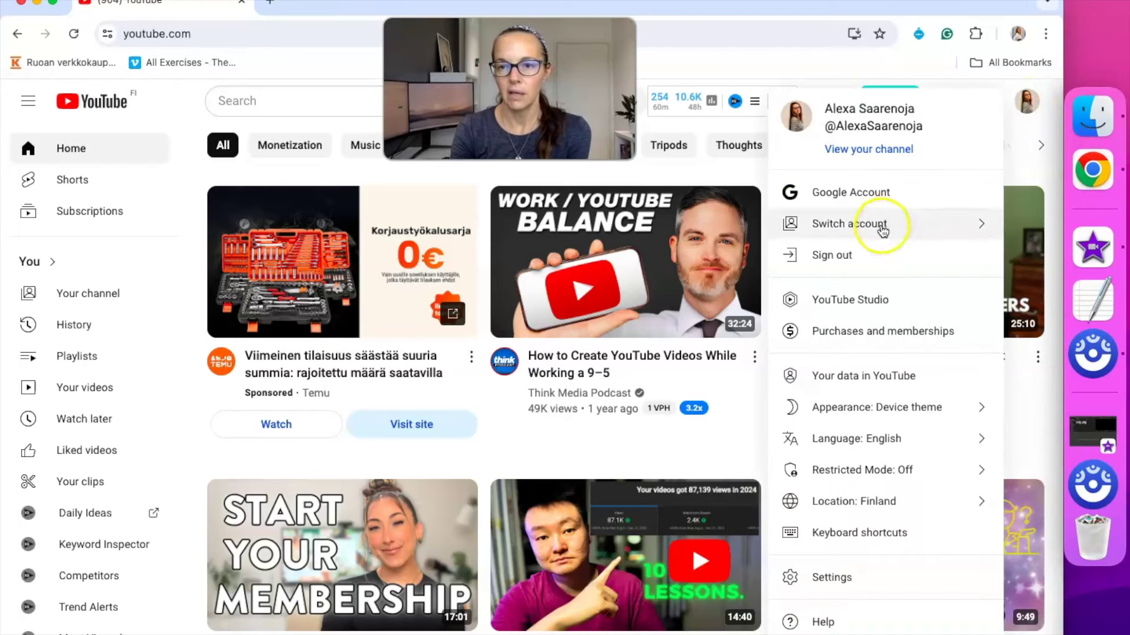
left_click(863, 302)
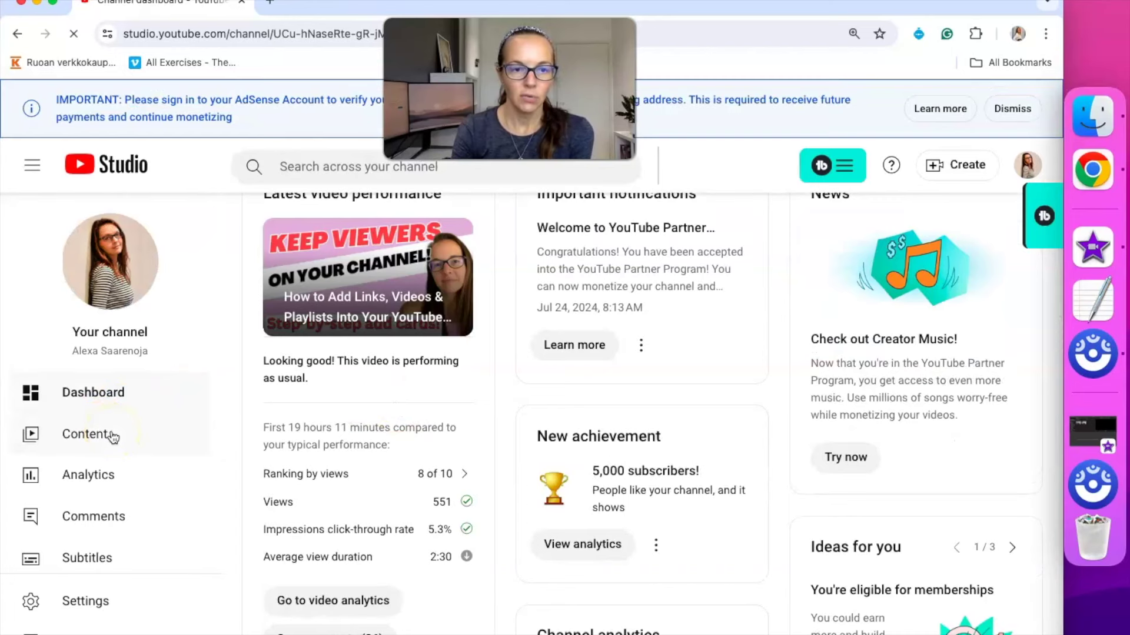
left_click(112, 434)
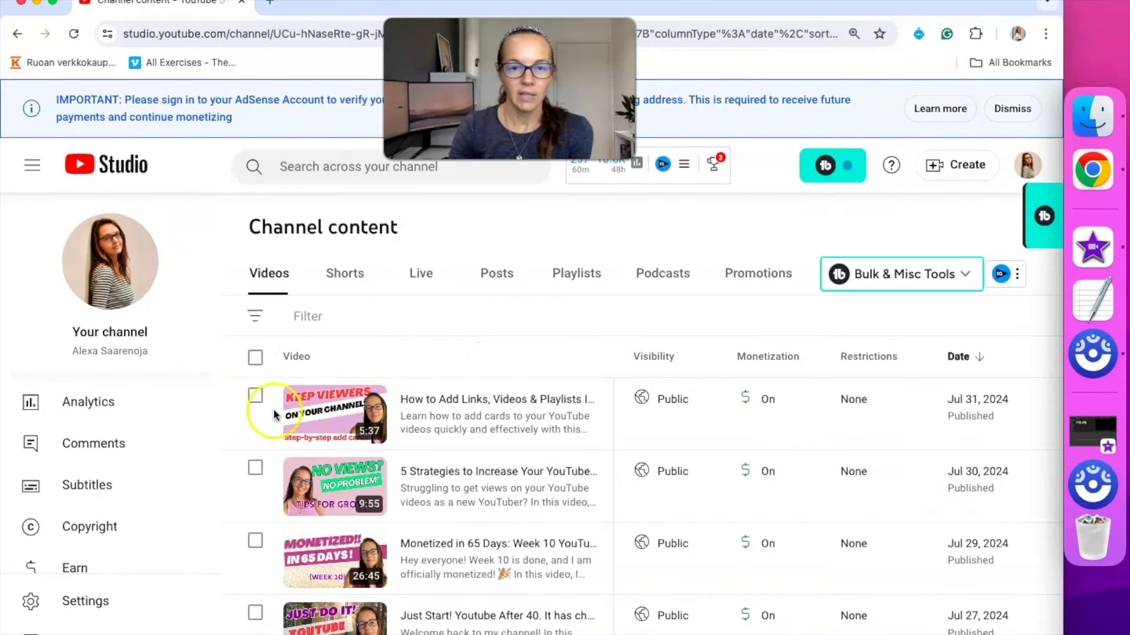
Select the newest video and bring up Add to playlist with its New playlist option.
left_click(257, 398)
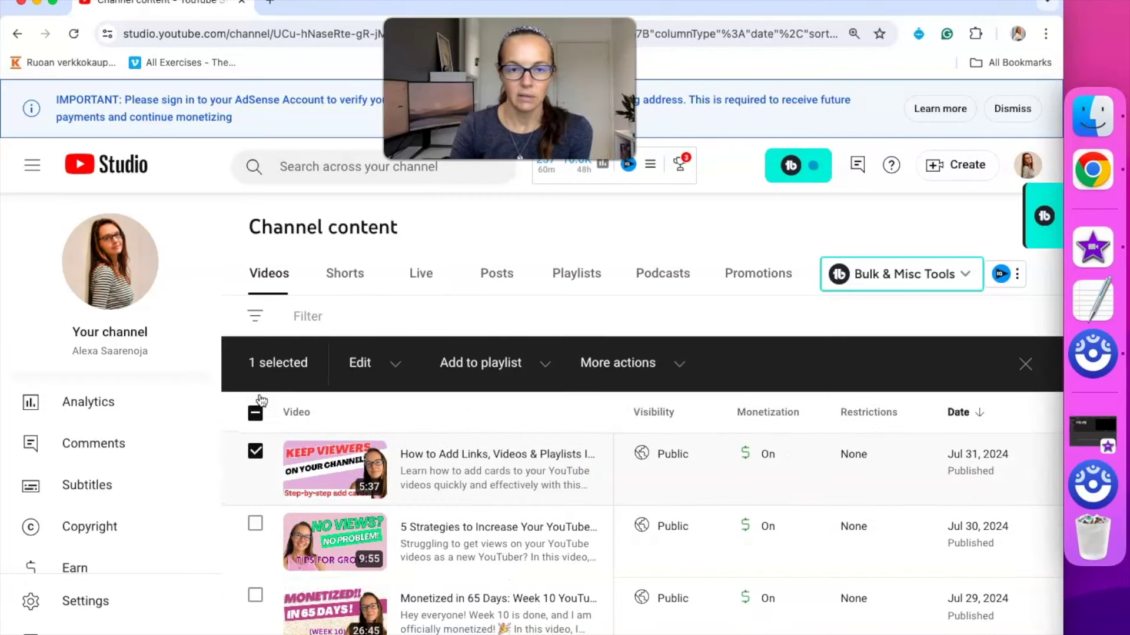
left_click(617, 365)
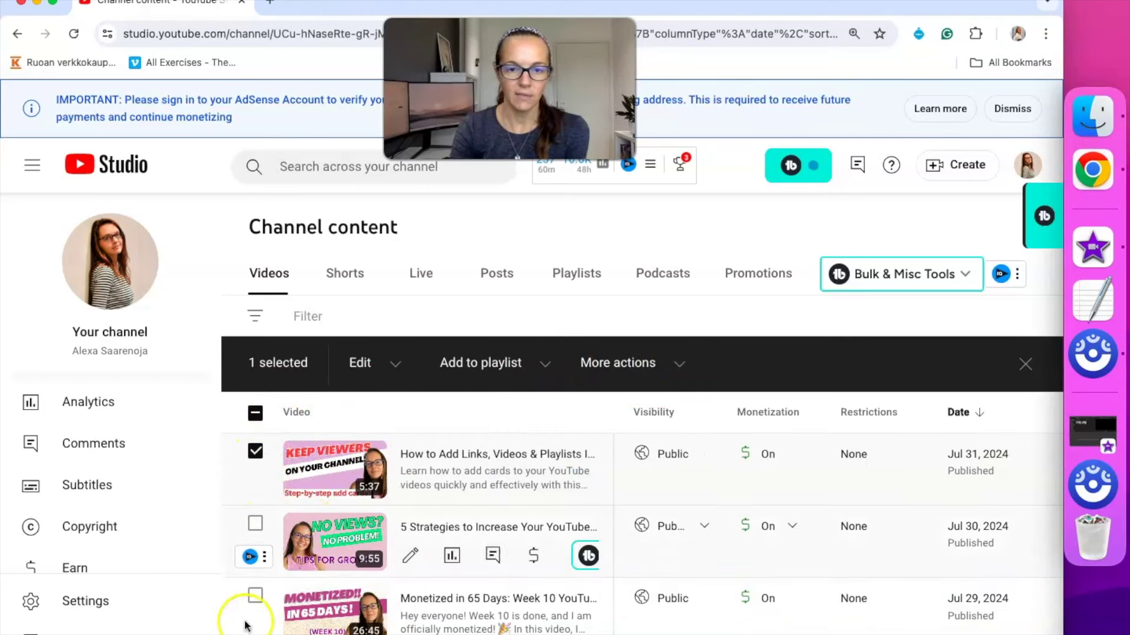
left_click(546, 365)
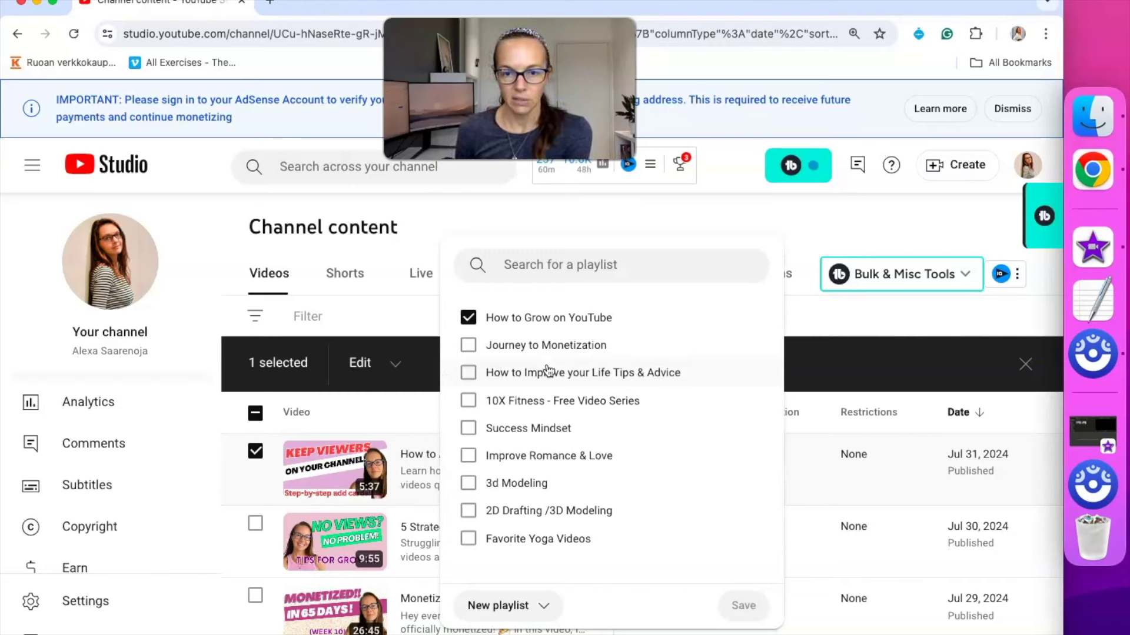
left_click(510, 610)
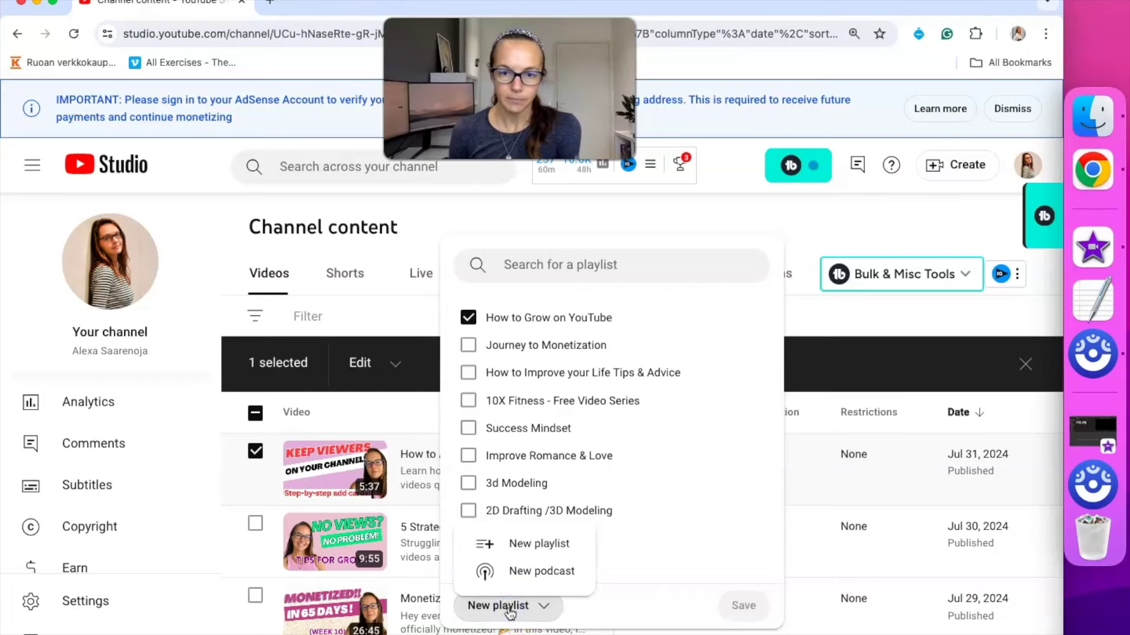
Create a playlist titled 'YouTube Journey After Monetization' with a description about the ups and downs of full-time creation.
left_click(526, 545)
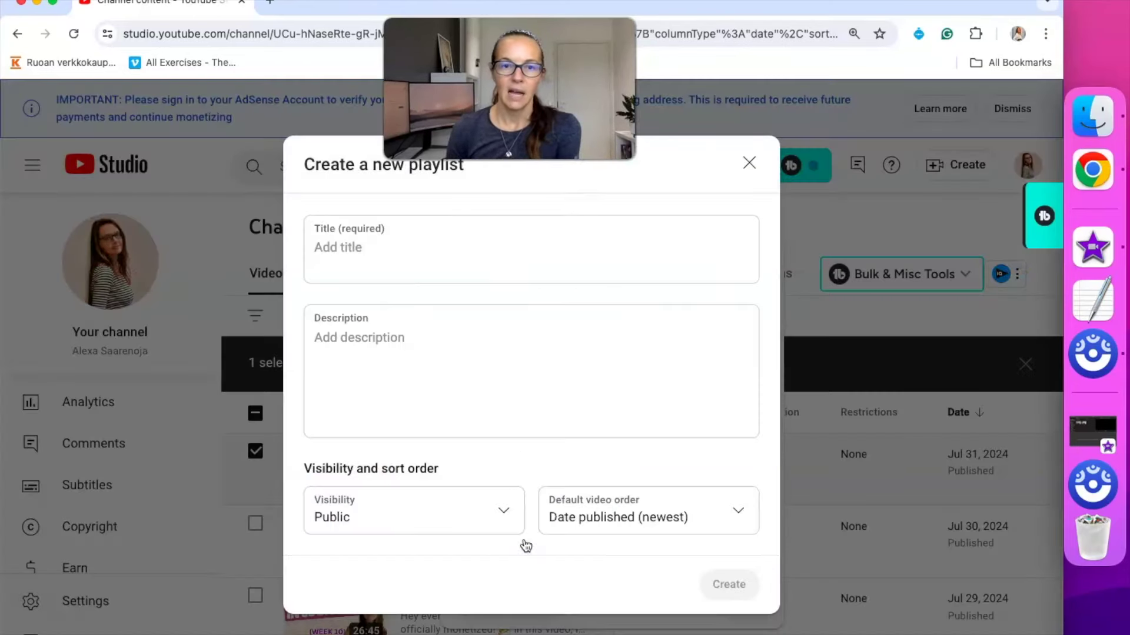
left_click(345, 241)
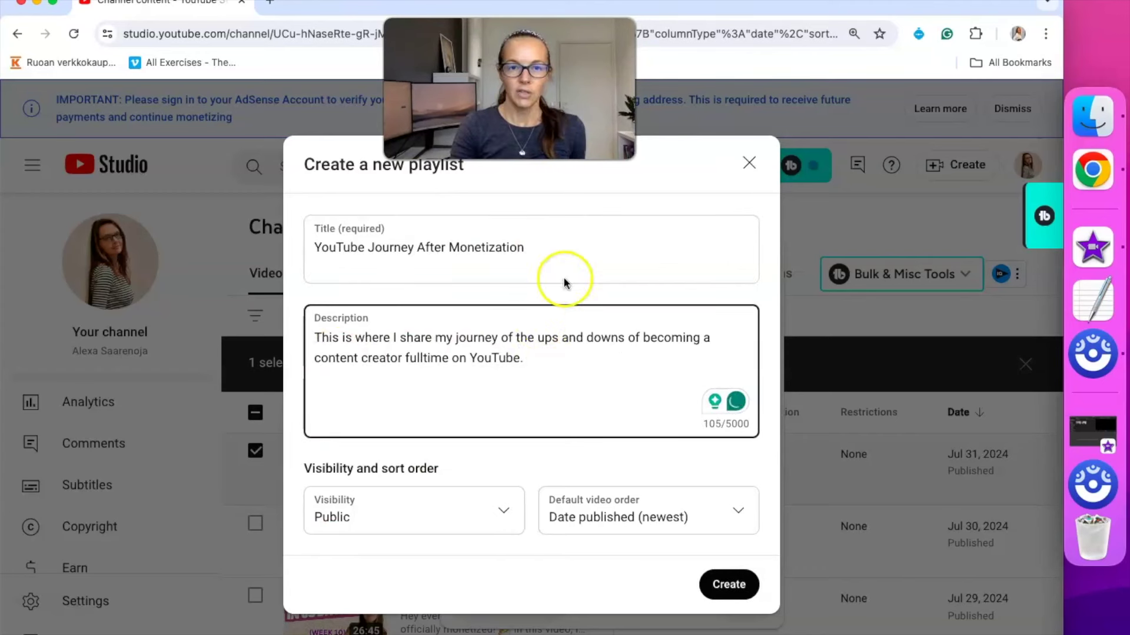
left_click(445, 370)
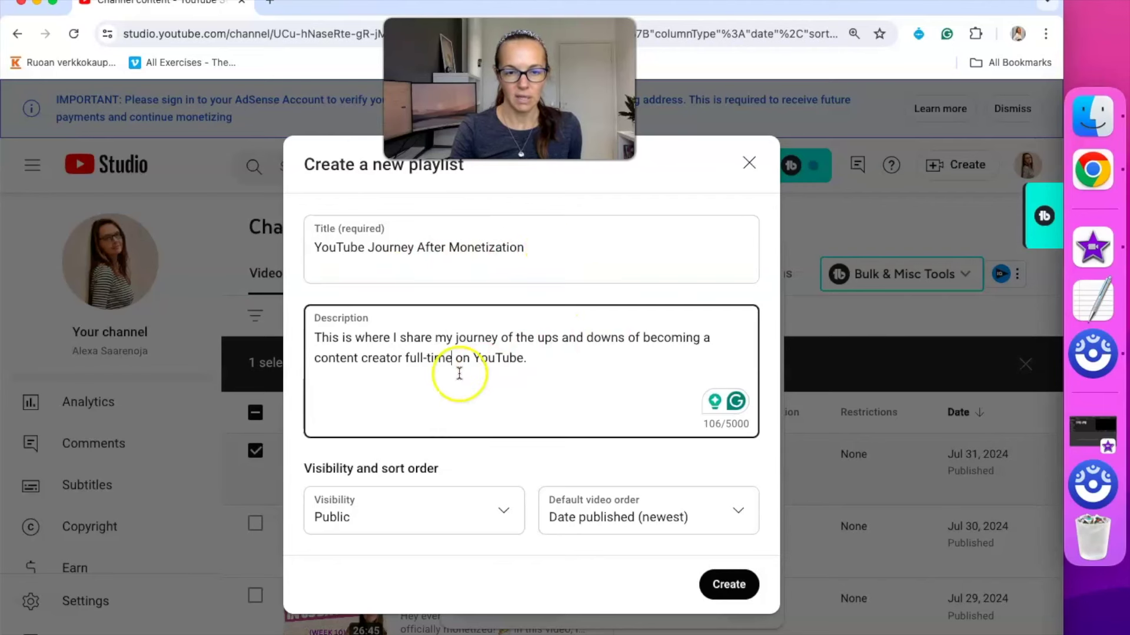
left_click(514, 509)
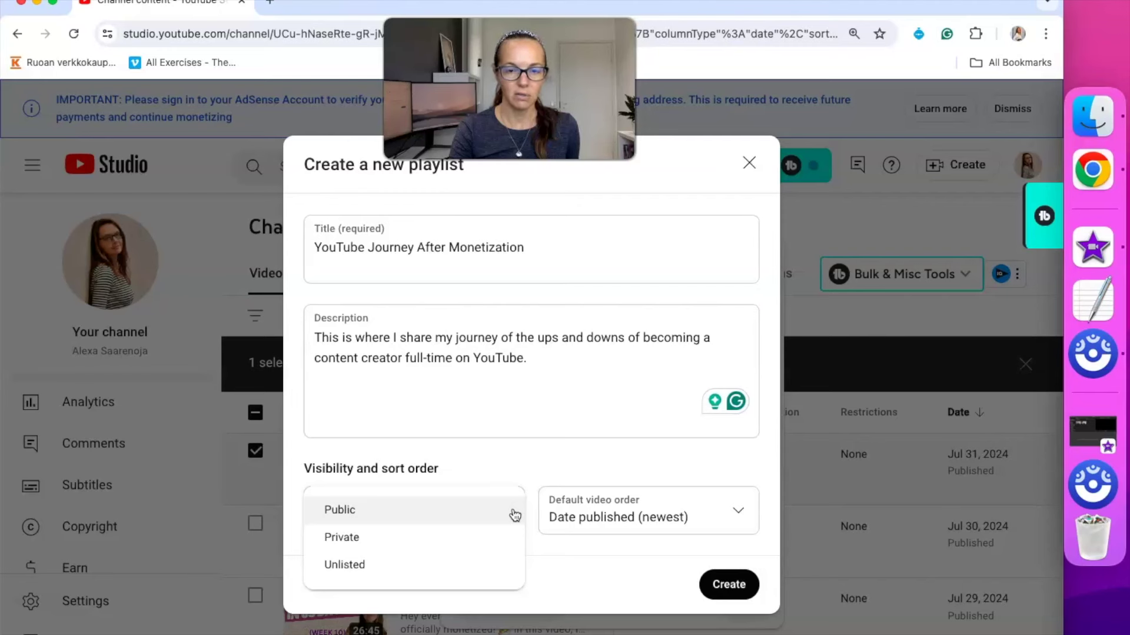
left_click(518, 468)
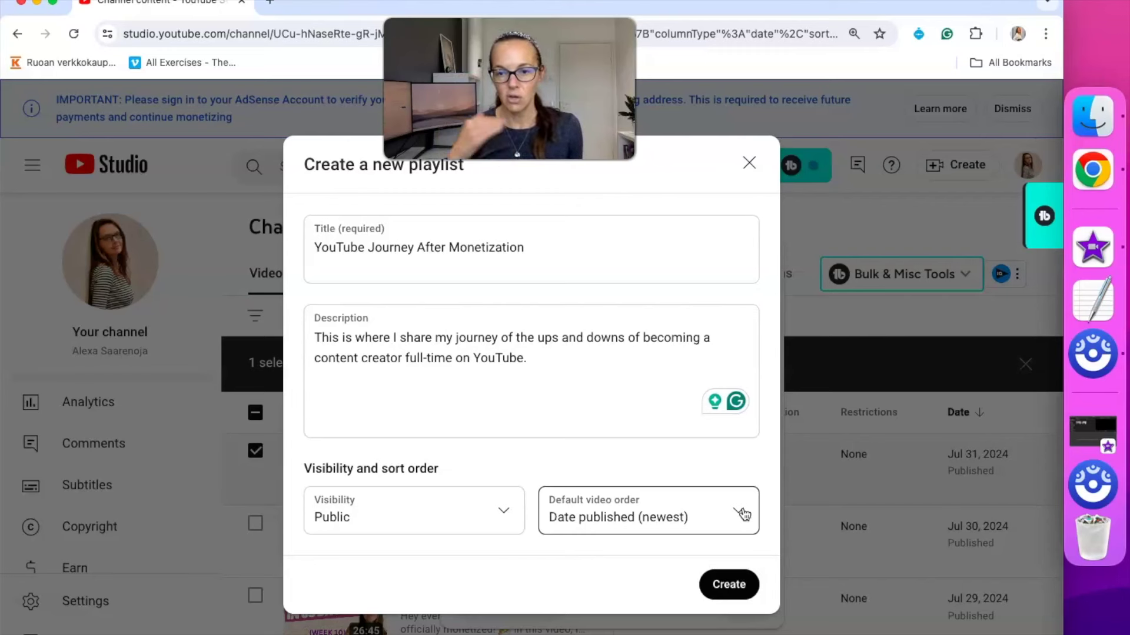
left_click(743, 513)
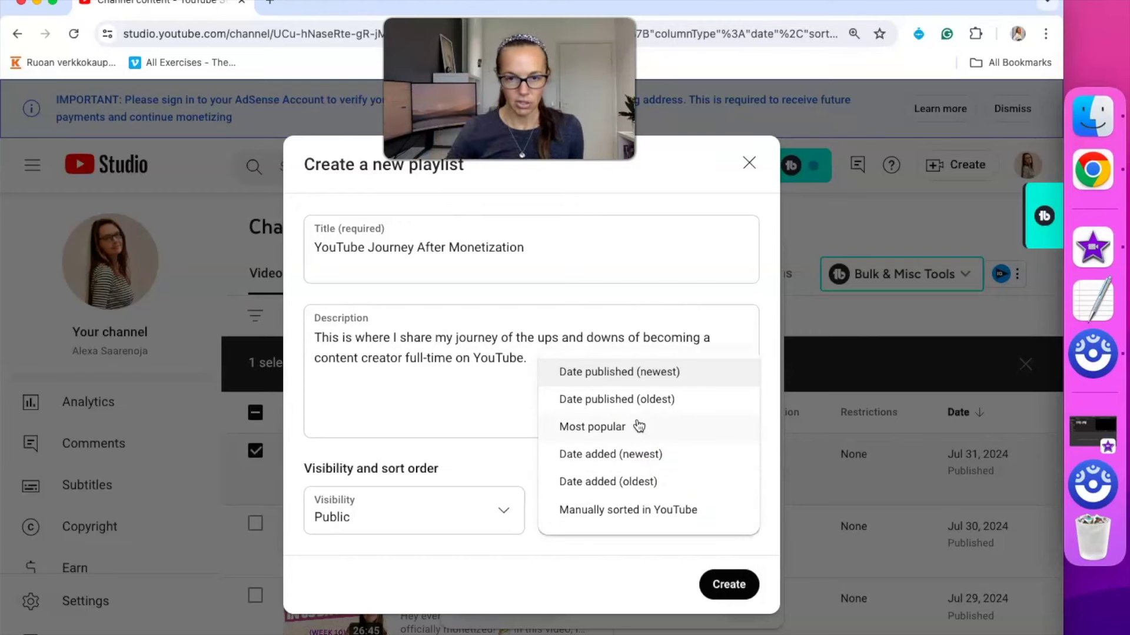
left_click(645, 513)
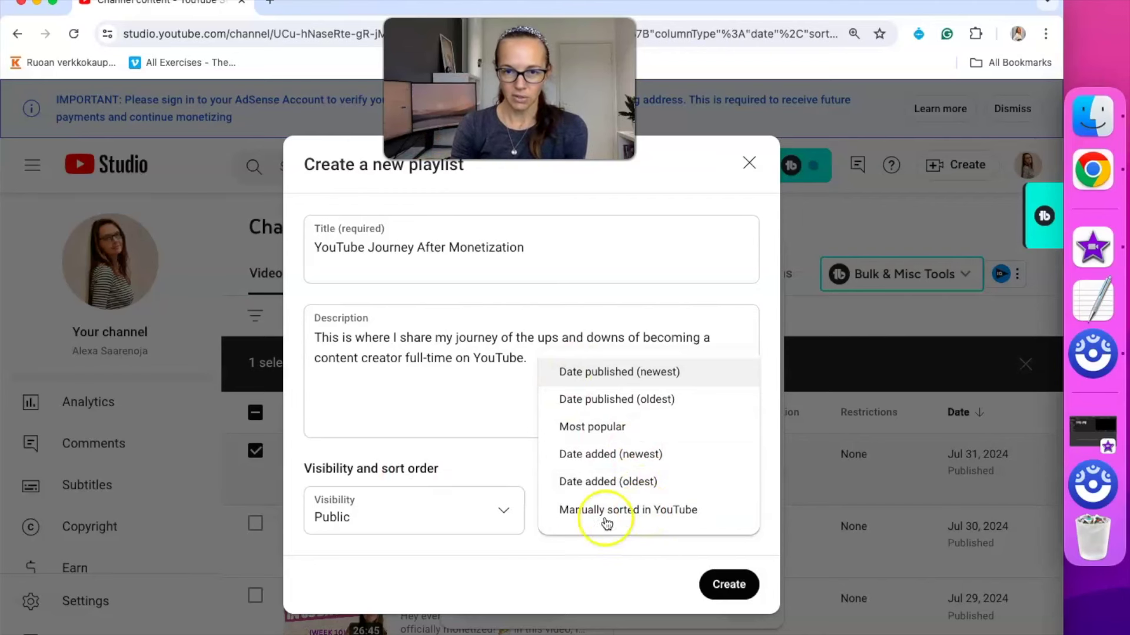
left_click(581, 560)
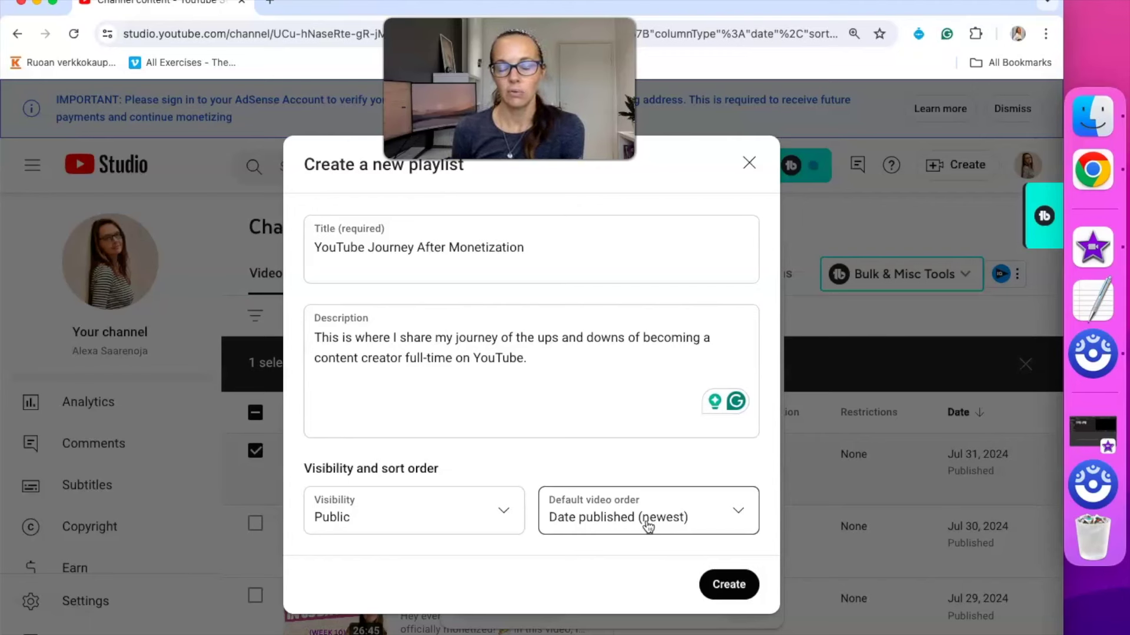
left_click(740, 509)
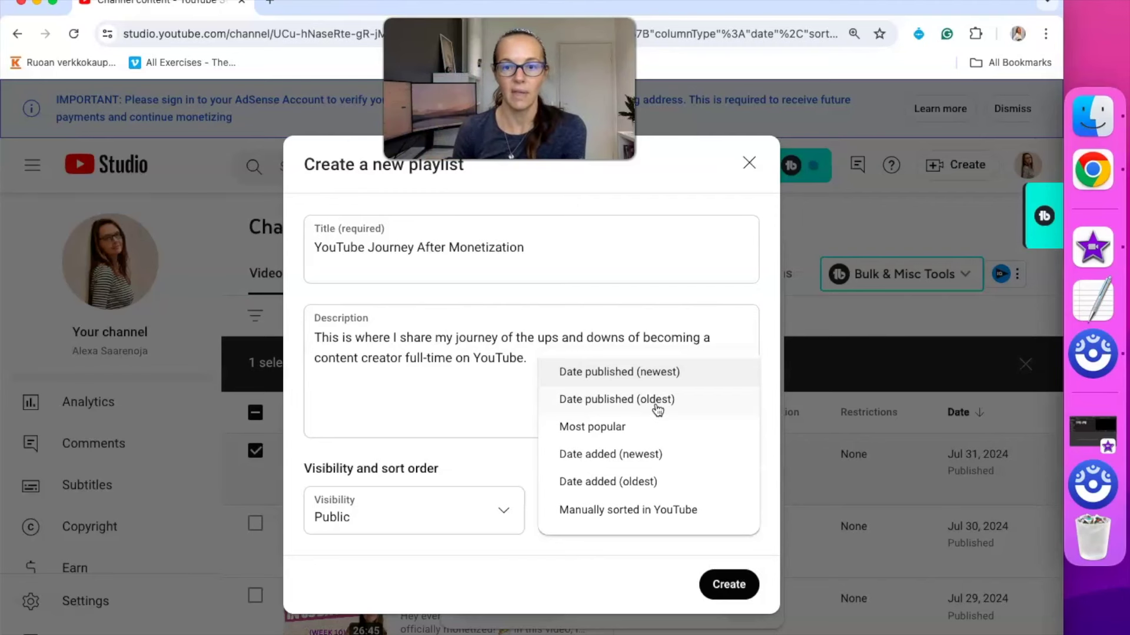
left_click(626, 589)
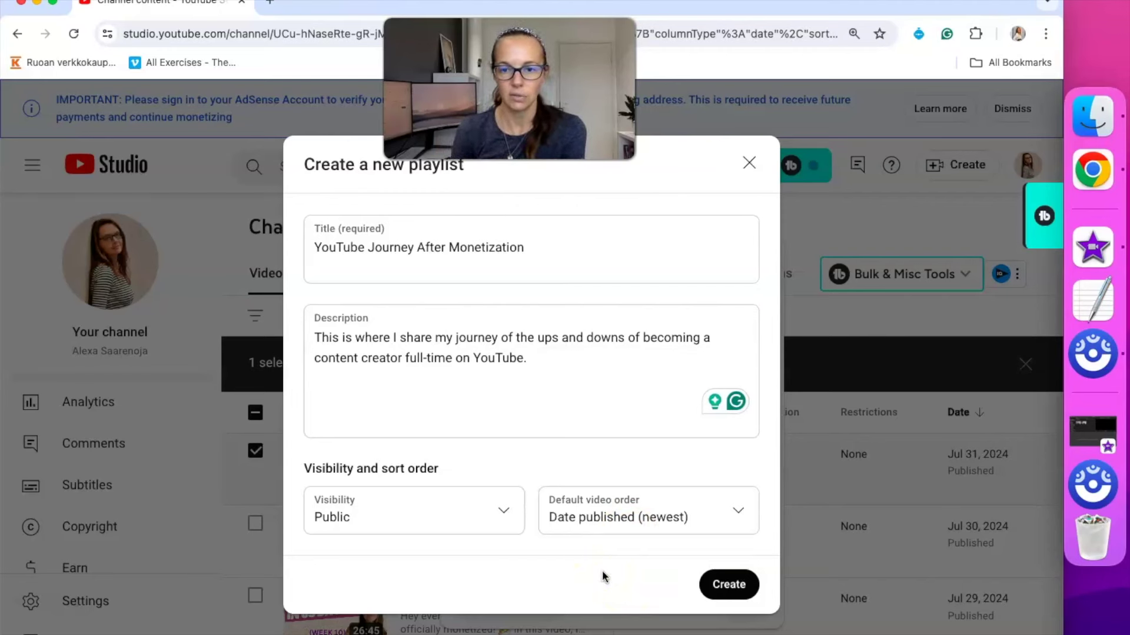
left_click(729, 585)
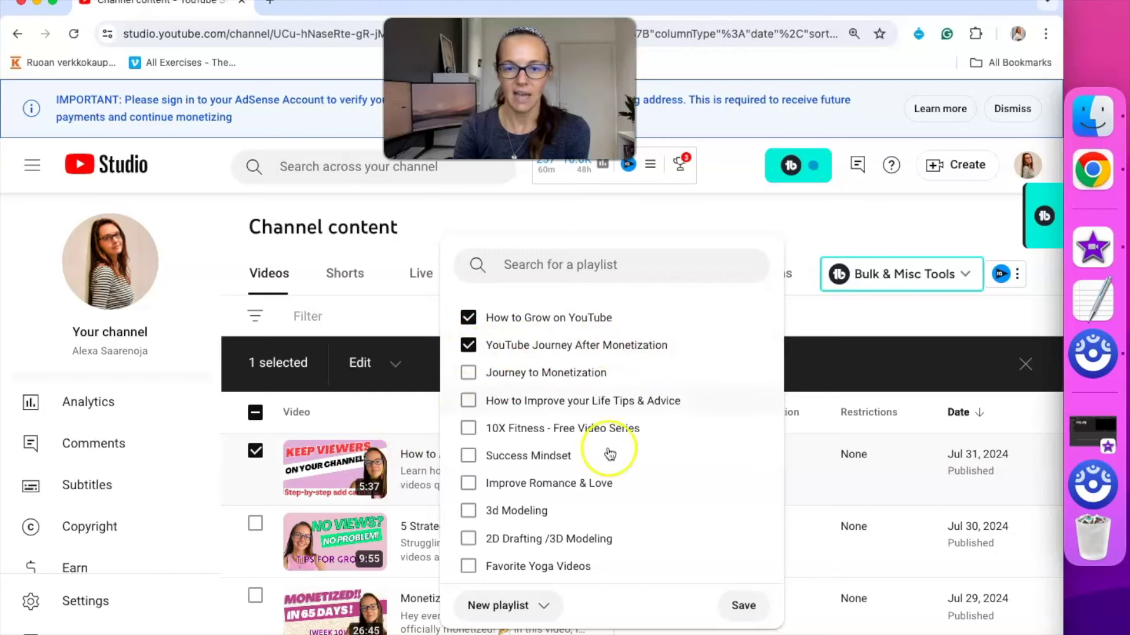
Untick YouTube Journey After Monetization, save the newest video to How to Grow on YouTube, then deselect it.
left_click(469, 347)
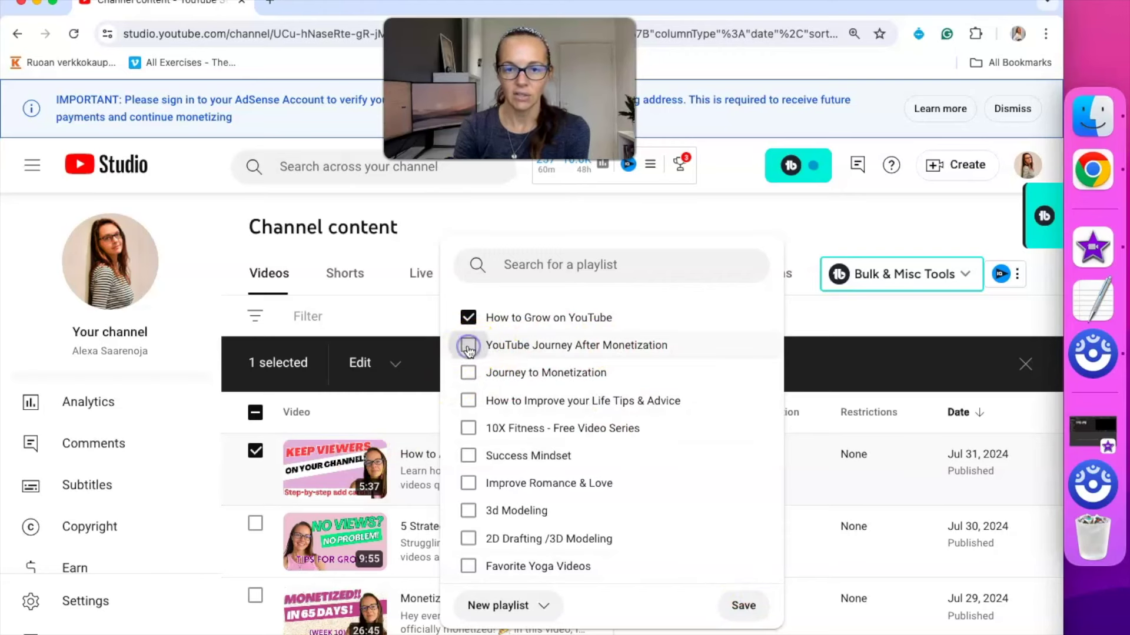
left_click(745, 609)
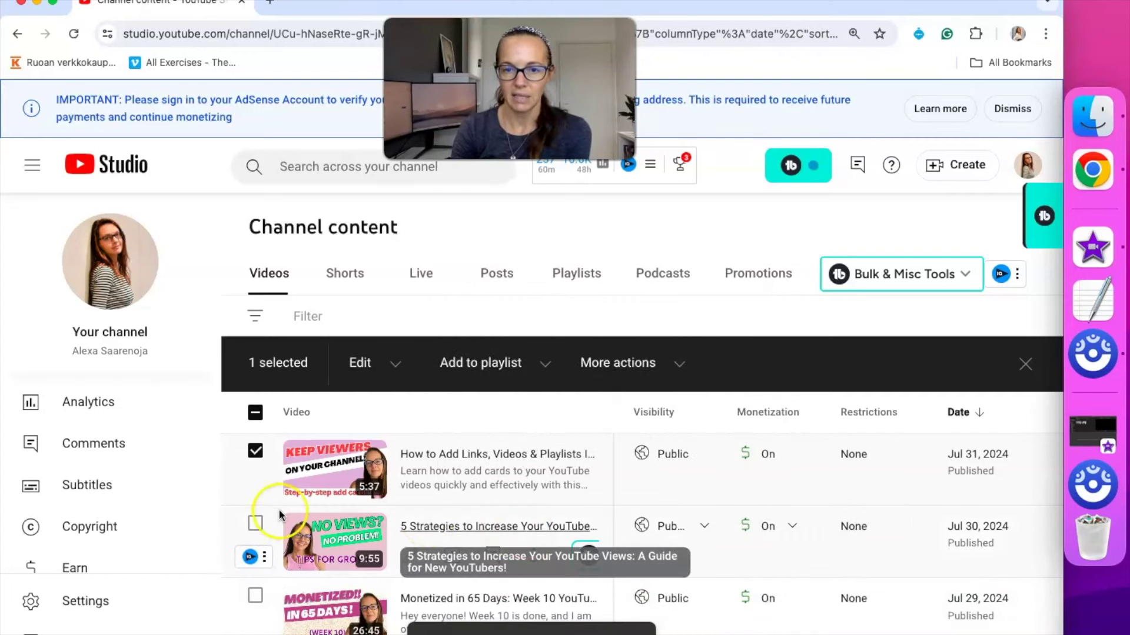
left_click(258, 453)
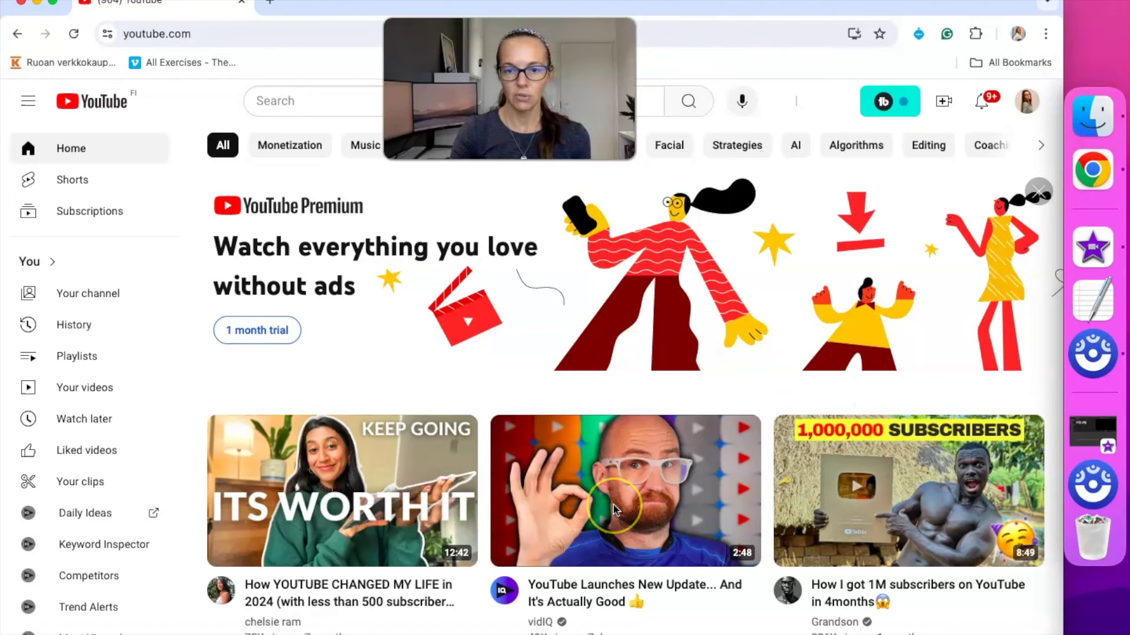
Open the vidIQ video 'YouTube Launches New Update... And It's Actually Good' and show its save-to-playlist list.
scroll(614, 510, "down", 3)
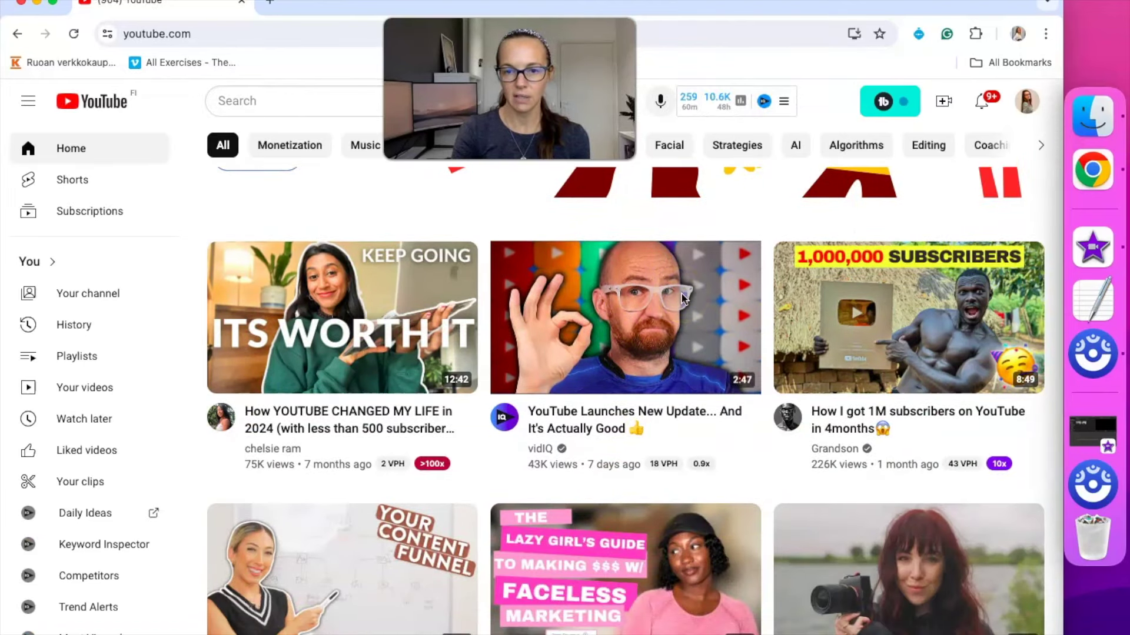
left_click(653, 360)
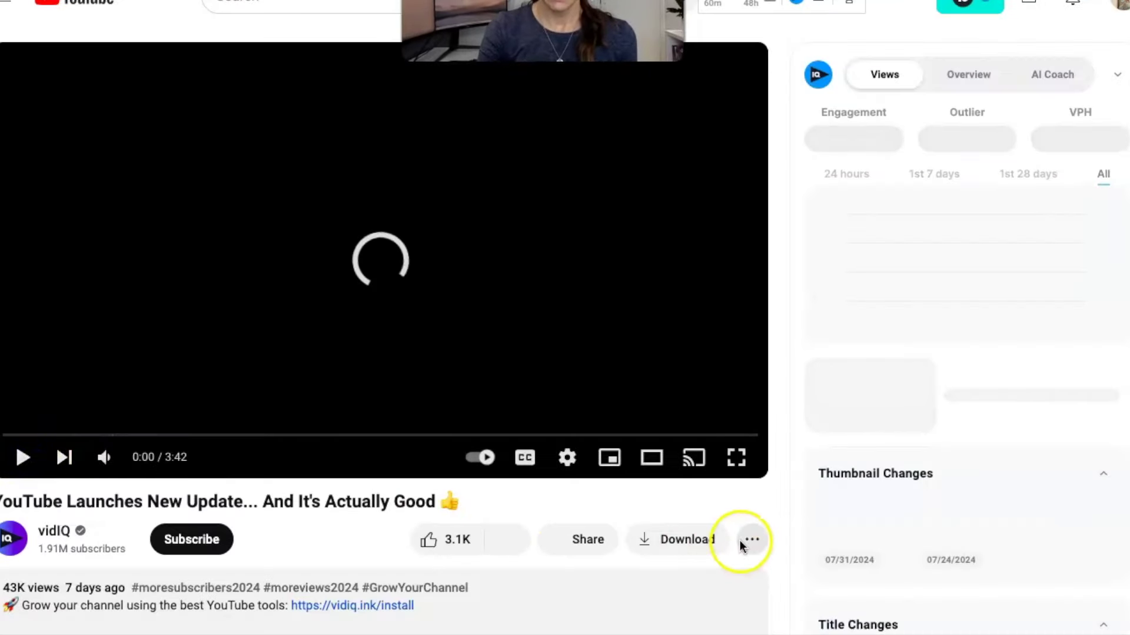
left_click(750, 543)
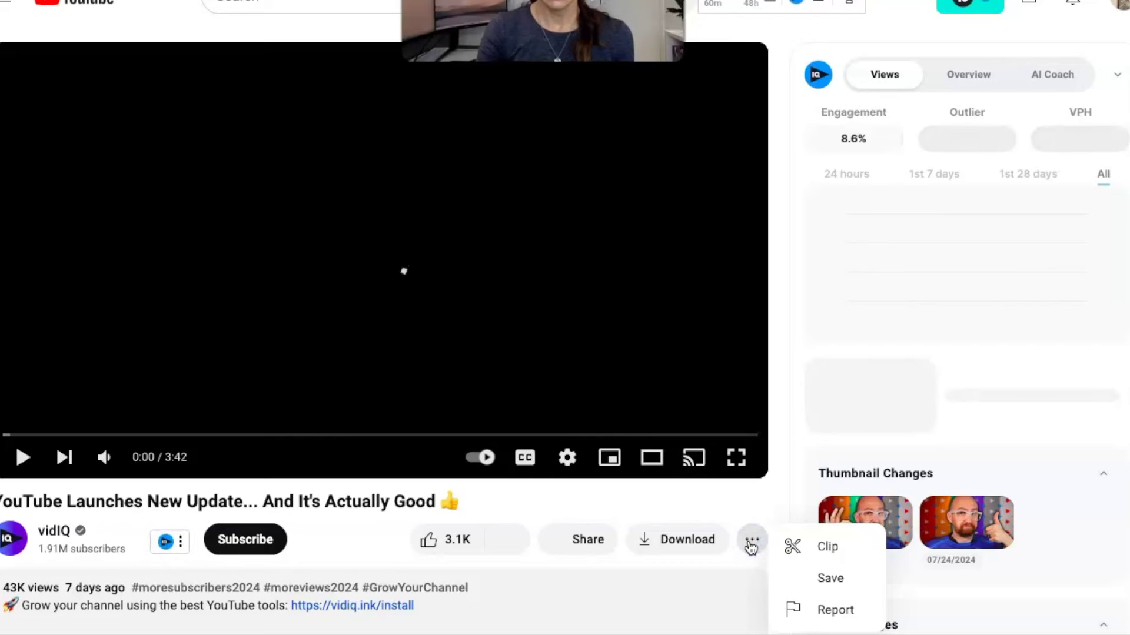
left_click(829, 579)
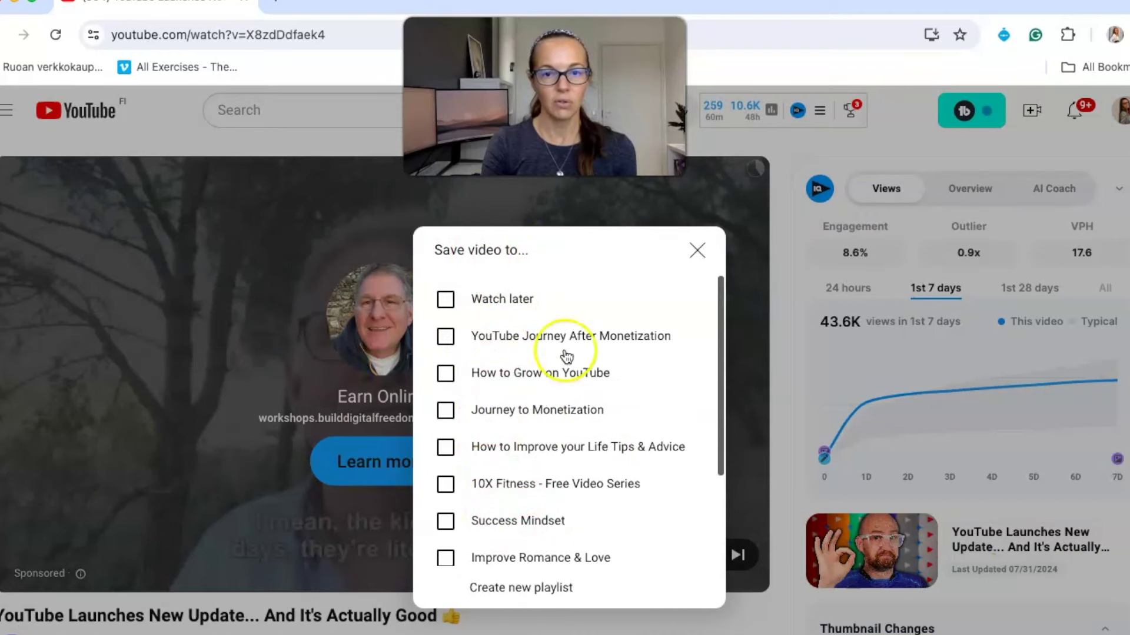
Begin a new playlist for this video, close the Save video to dialog unsaved, and visit your own channel.
left_click(518, 589)
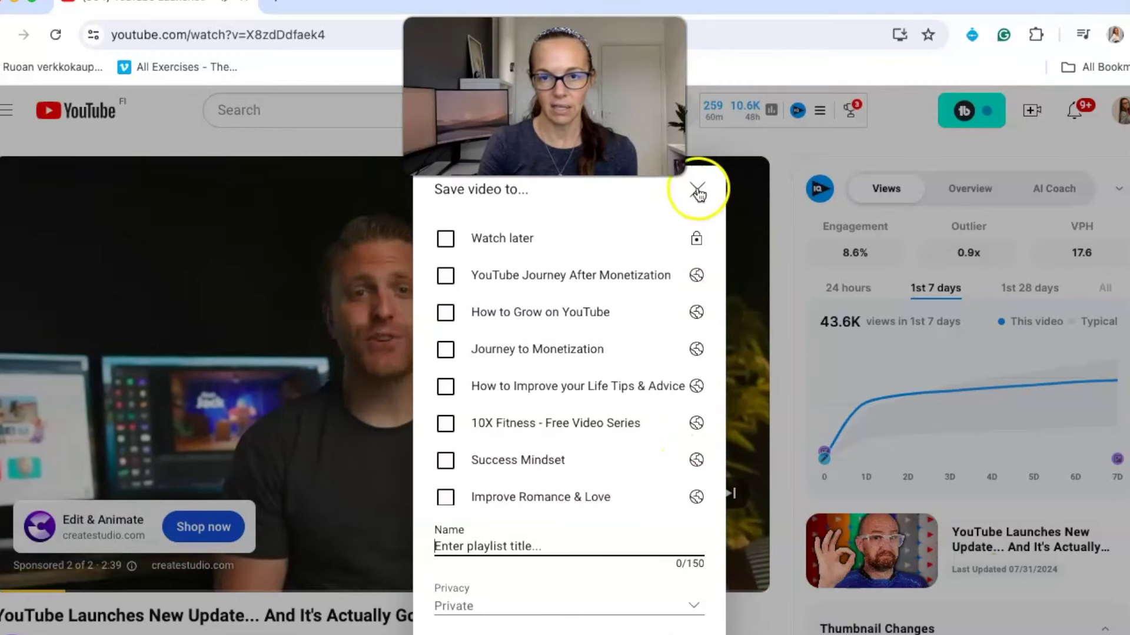
left_click(698, 191)
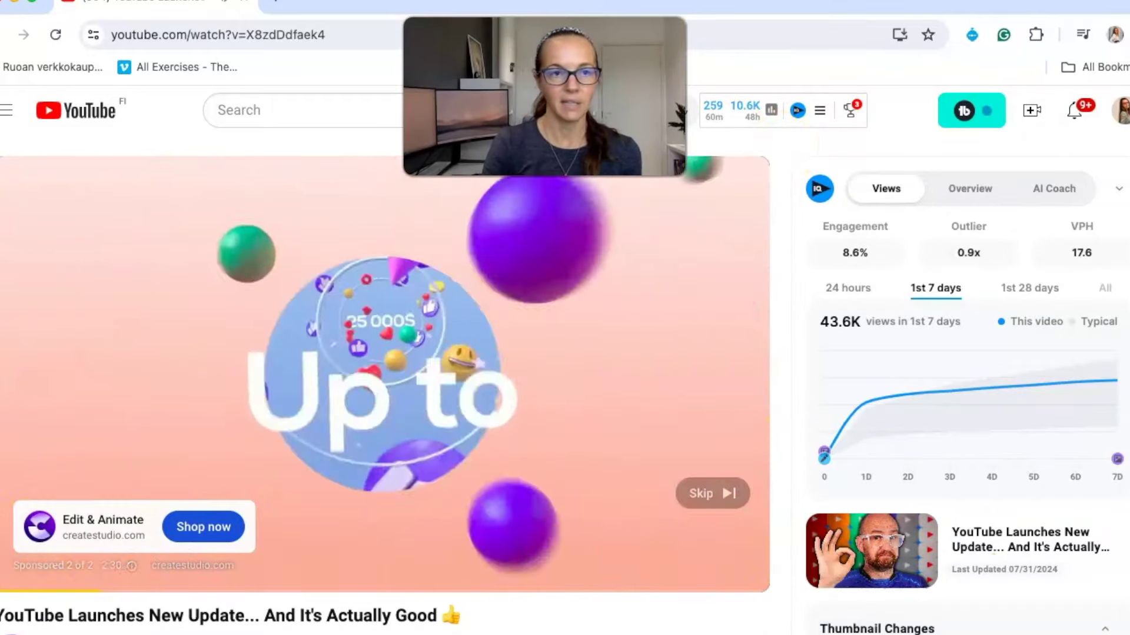
left_click(5, 35)
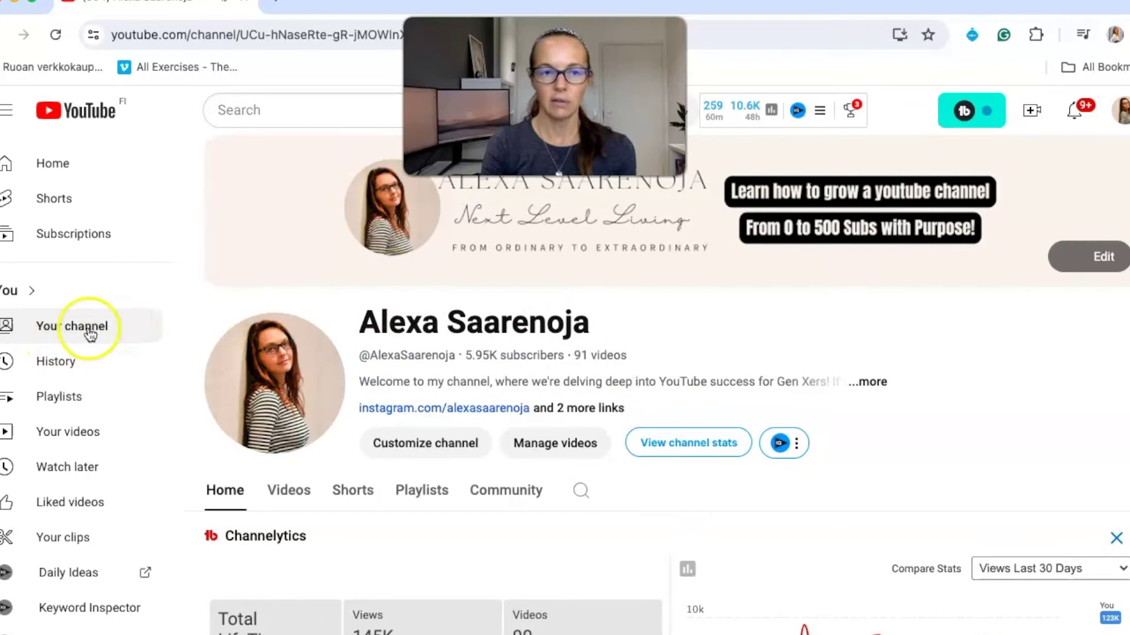
Open the channel's video list in YouTube Studio via Manage videos, newest upload first.
left_click(1123, 113)
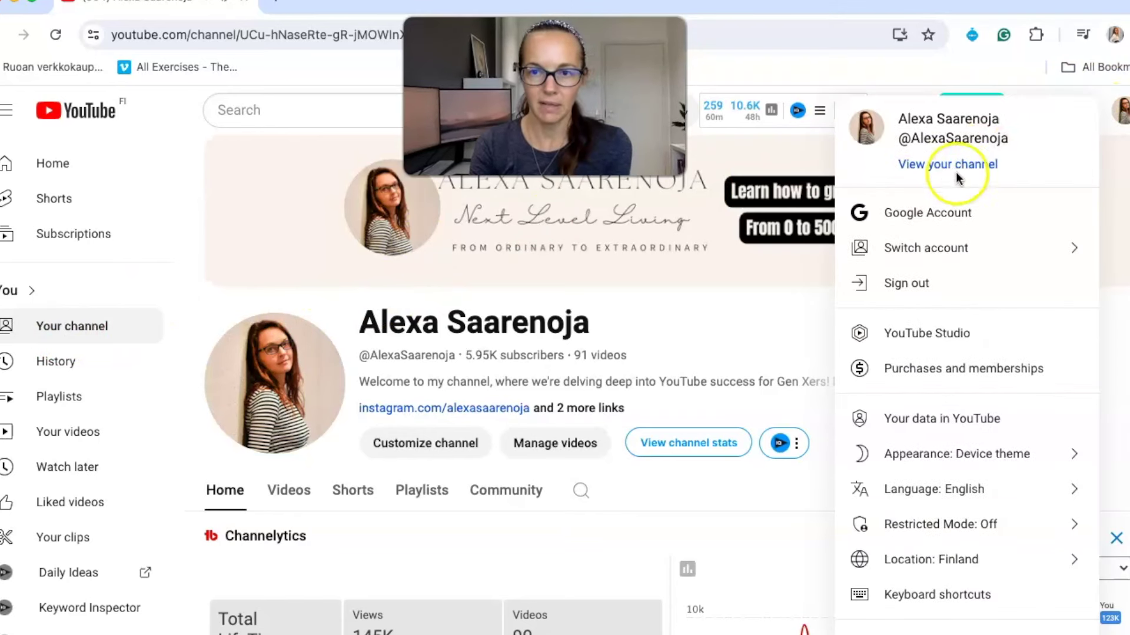
left_click(559, 446)
left_click(559, 446)
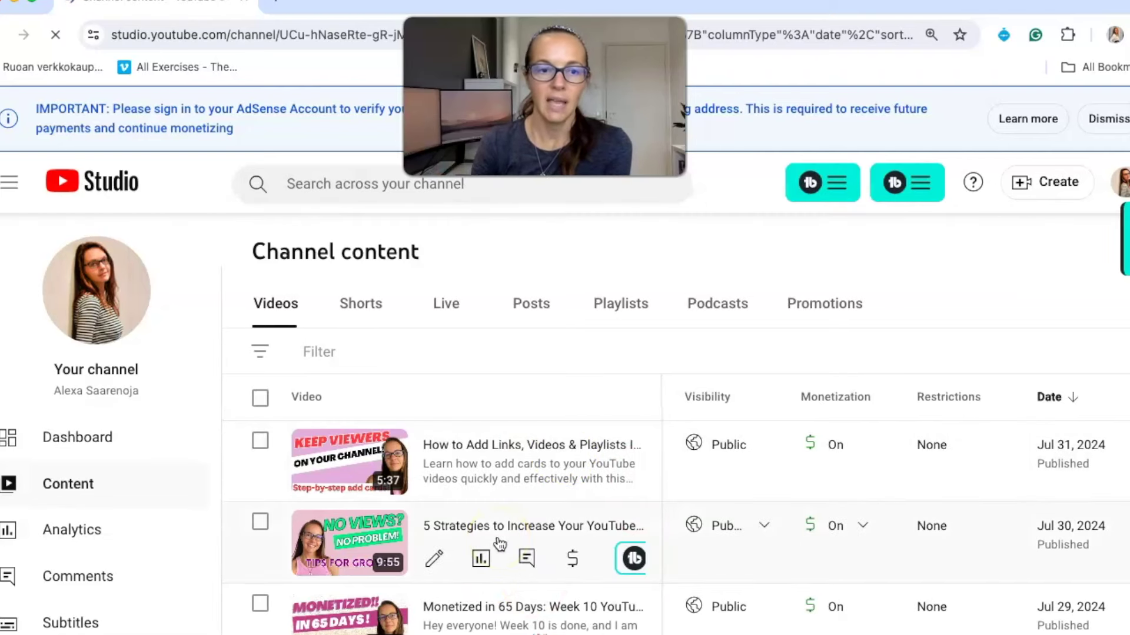
left_click(263, 449)
left_click(261, 524)
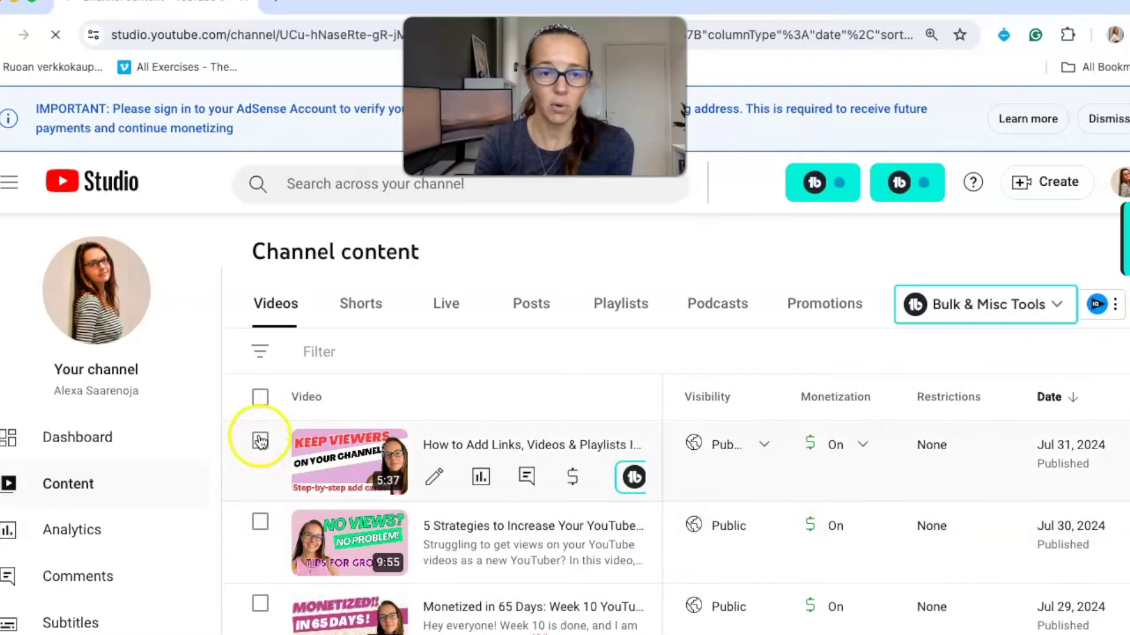
left_click(261, 523)
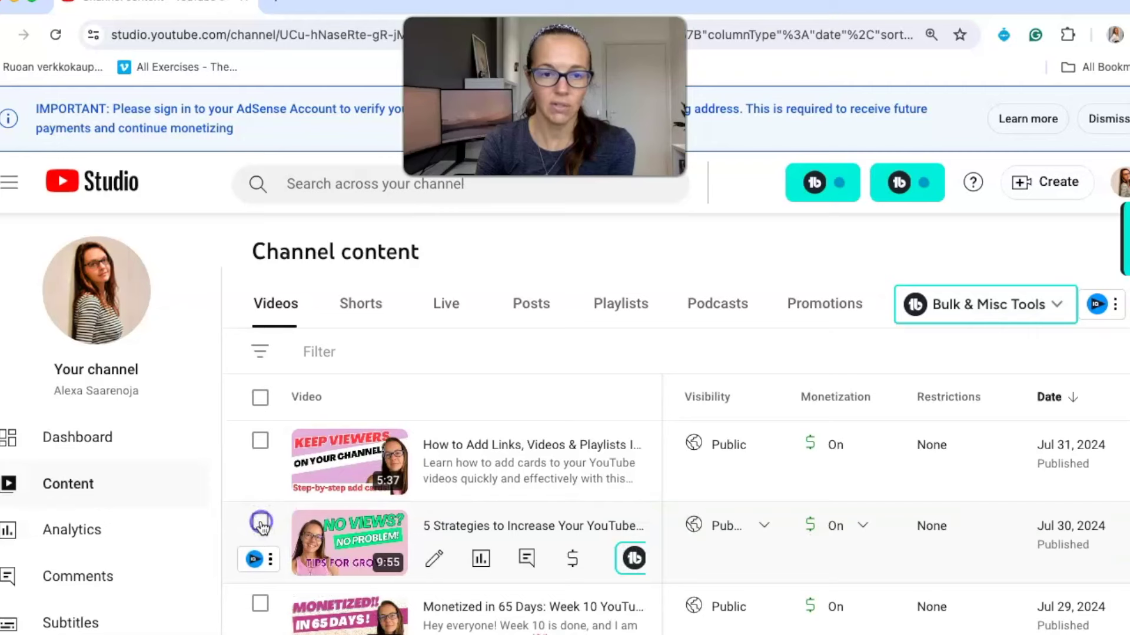
left_click(260, 441)
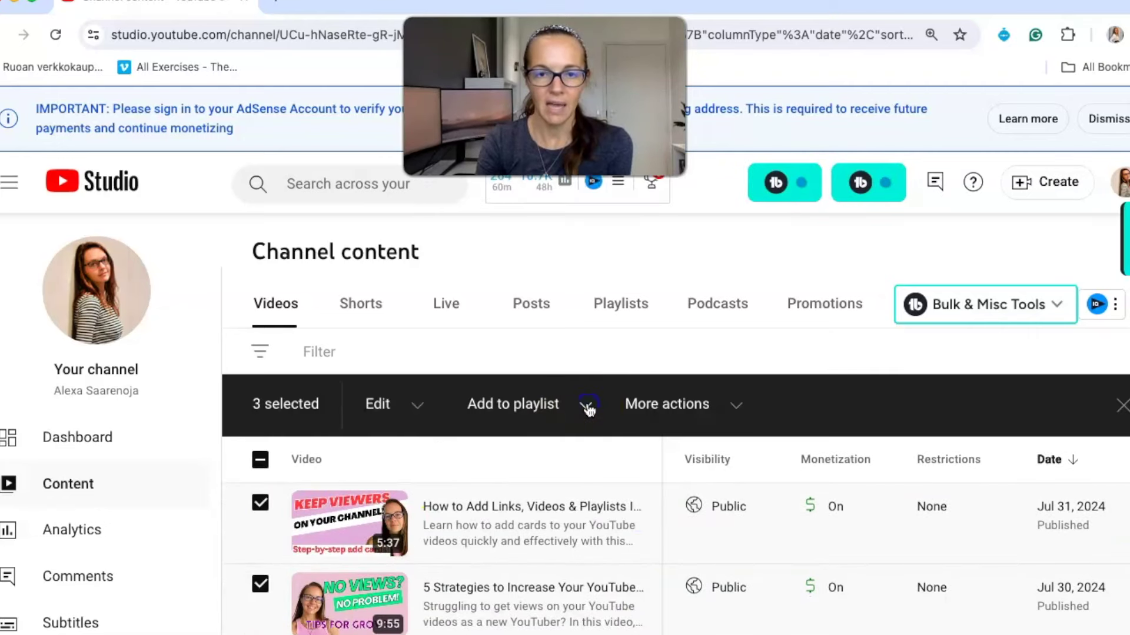
left_click(588, 406)
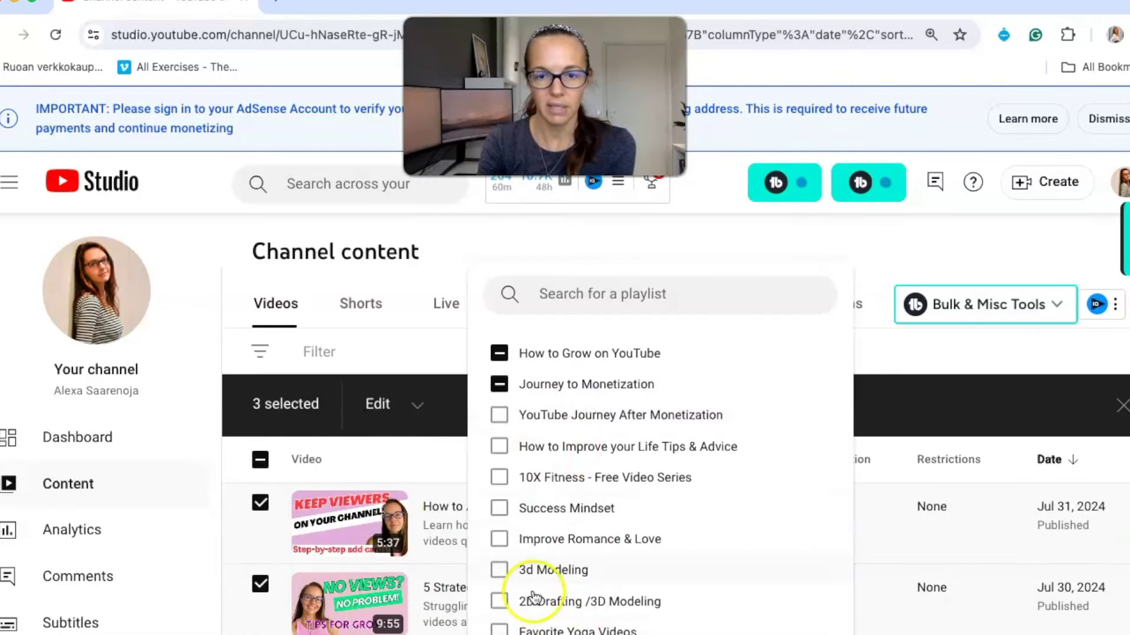
left_click(411, 314)
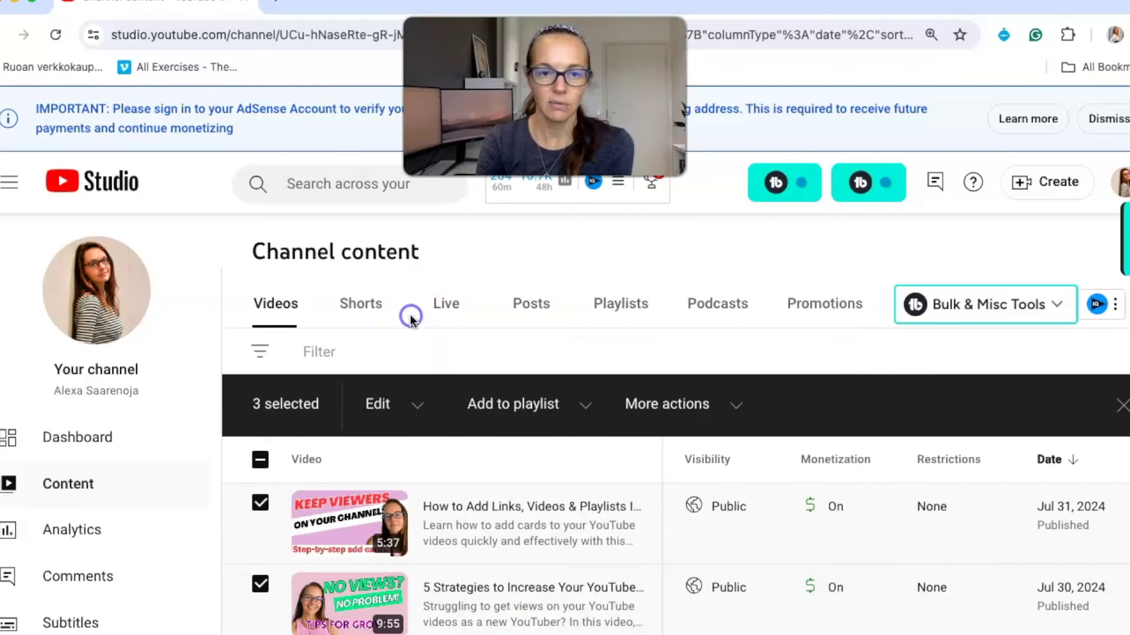
left_click(260, 460)
left_click(259, 462)
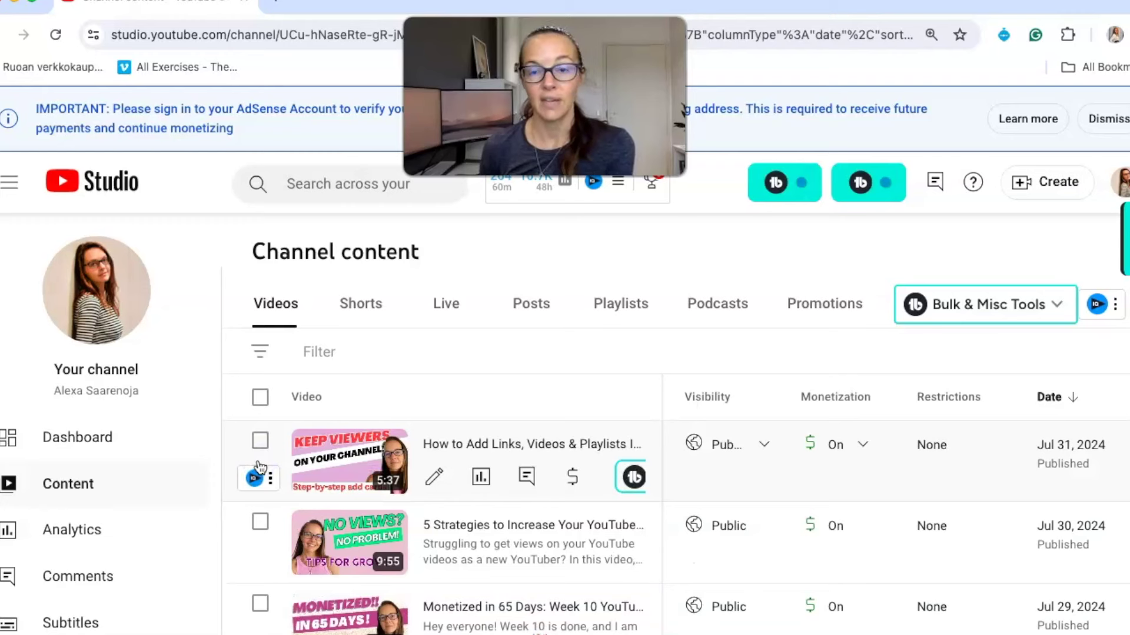